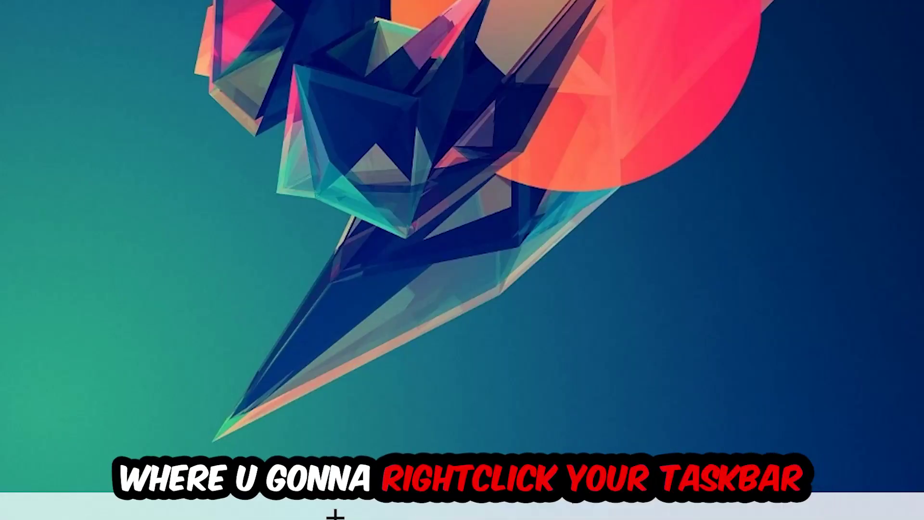
Open Task Manager maximized and end the stray Google Chrome process.
{"action": "right_click", "coordinate": [332, 501]}
{"action": "left_click", "coordinate": [407, 426]}
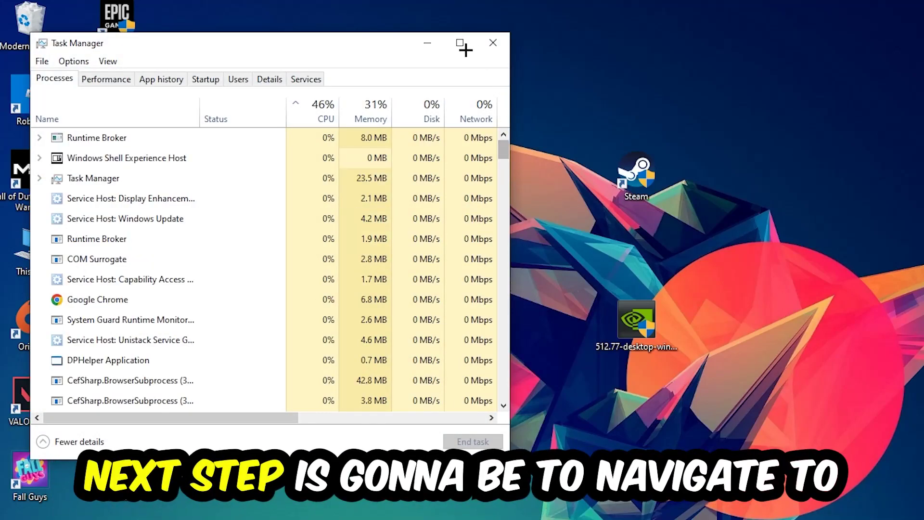
{"action": "left_click", "coordinate": [464, 42]}
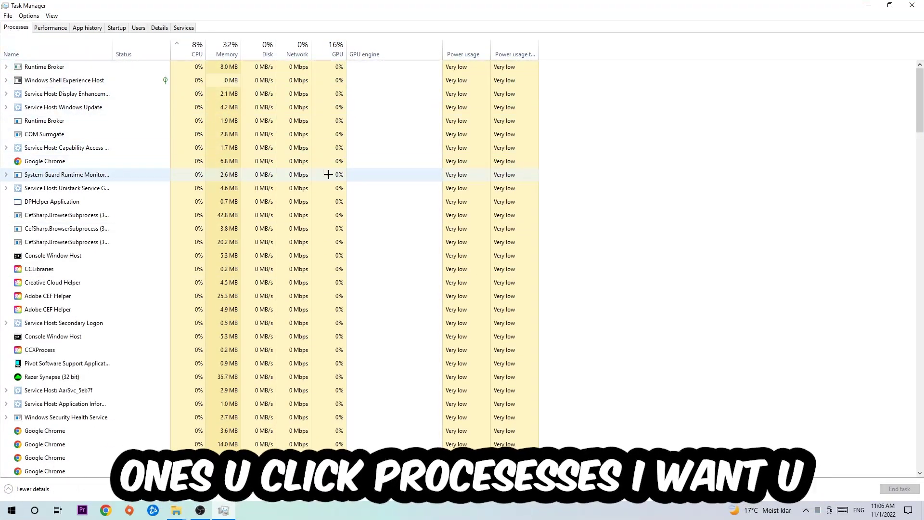
{"action": "left_click", "coordinate": [235, 161]}
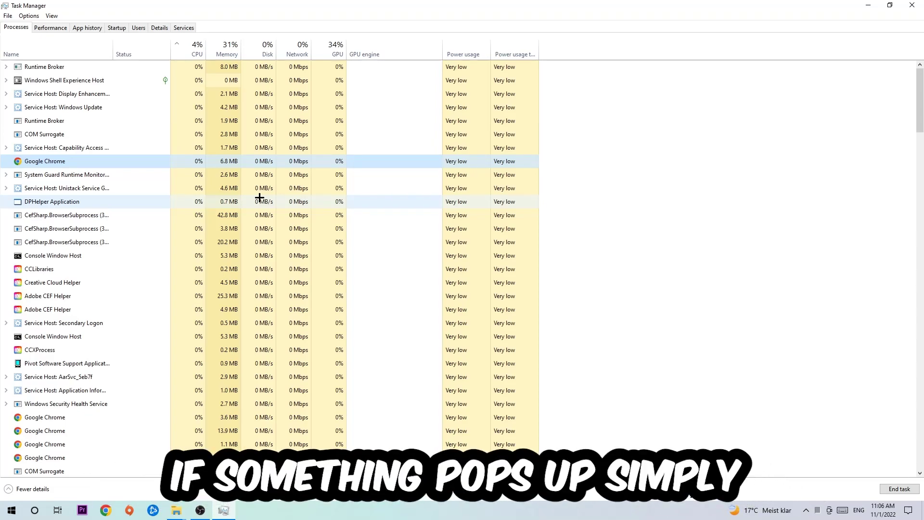
{"action": "right_click", "coordinate": [113, 160]}
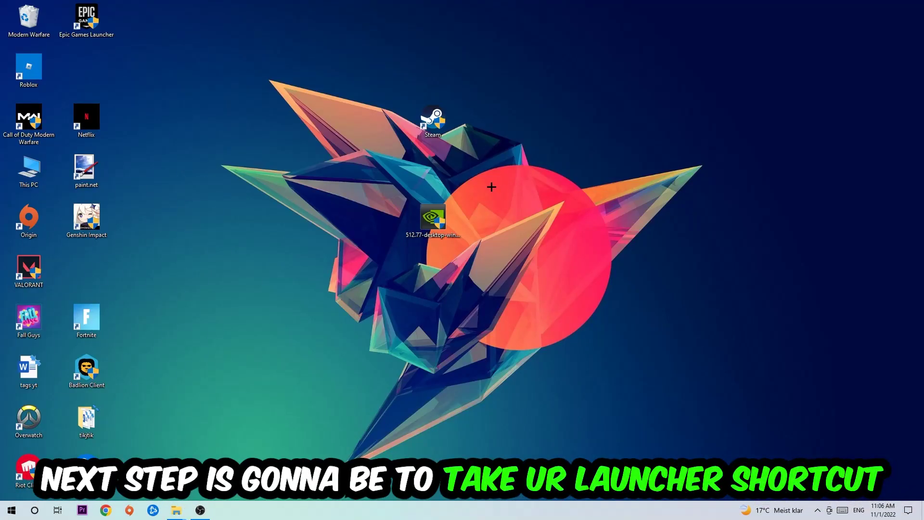
Reposition the Steam desktop shortcut, then run Steam as administrator.
{"action": "left_click_drag", "start_coordinate": [434, 121], "coordinate": [549, 170]}
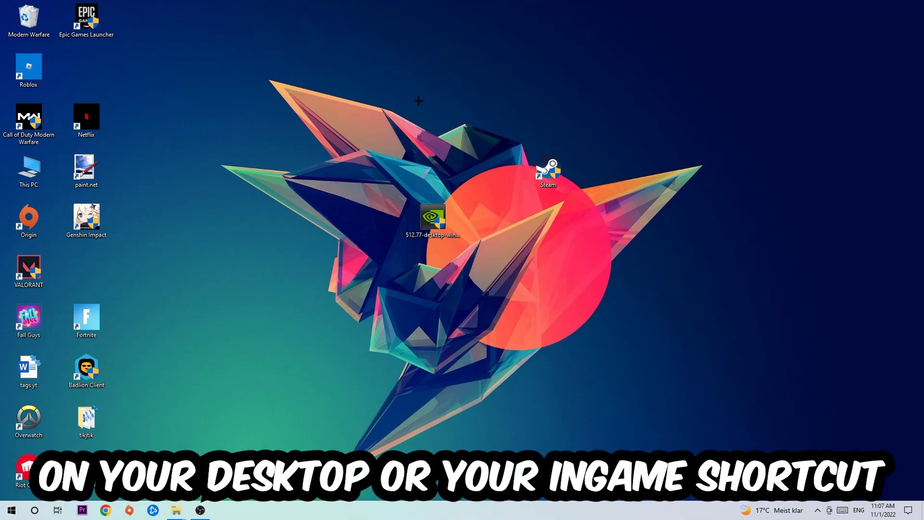
{"action": "left_click_drag", "start_coordinate": [547, 169], "coordinate": [357, 118]}
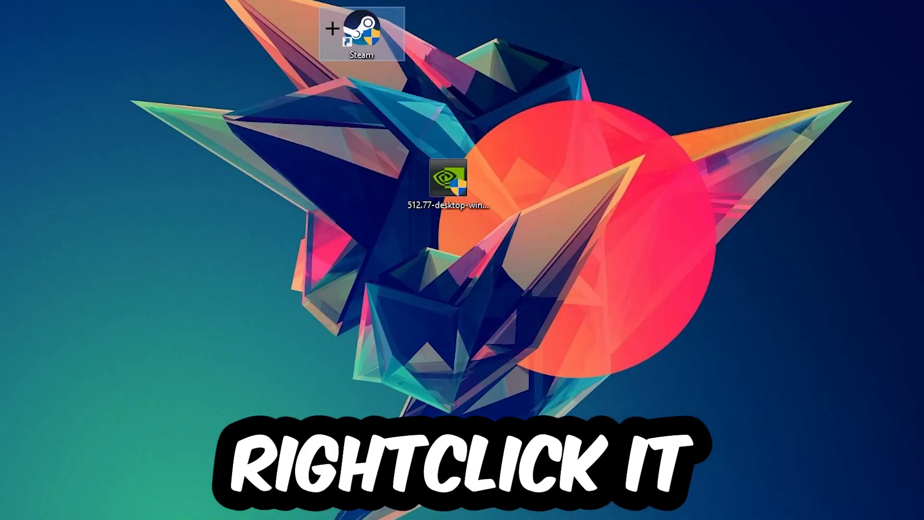
{"action": "right_click", "coordinate": [332, 30]}
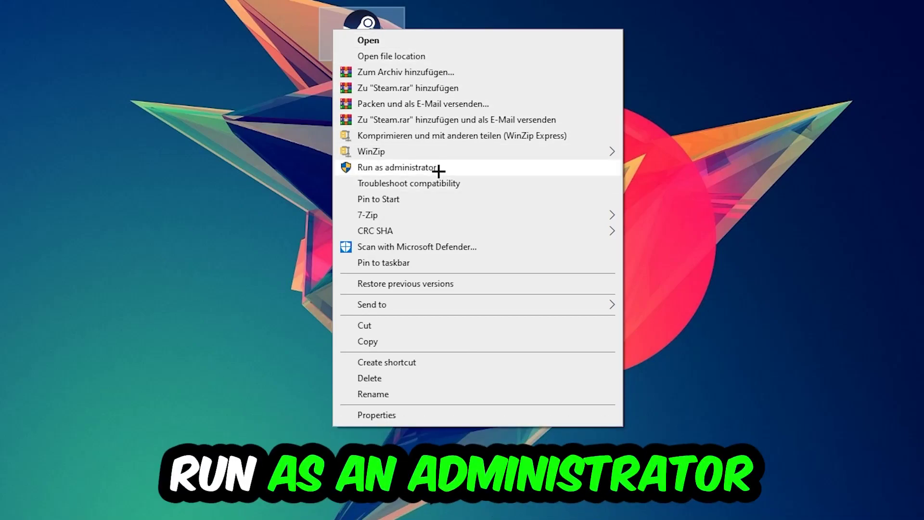
{"action": "left_click", "coordinate": [440, 166]}
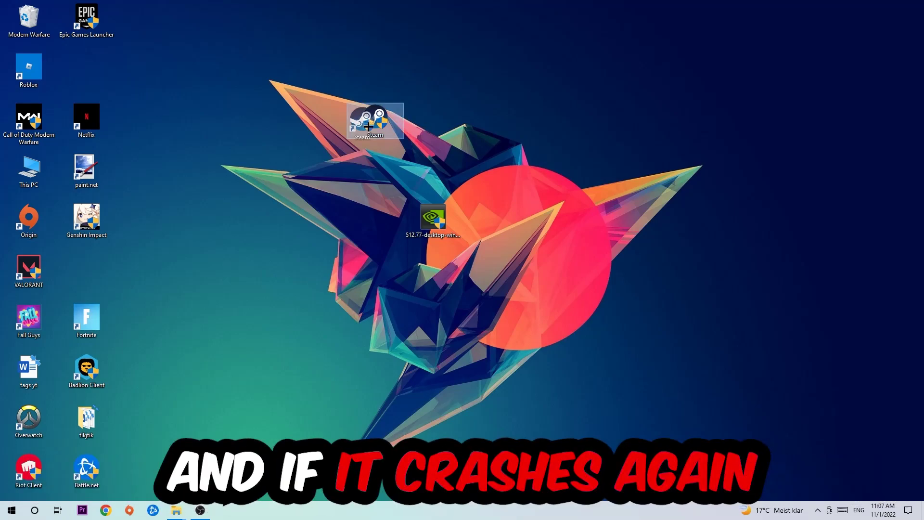
Give the Steam shortcut Windows 8 compatibility mode and Run as administrator, then save.
{"action": "left_click_drag", "start_coordinate": [364, 119], "coordinate": [301, 166]}
{"action": "right_click", "coordinate": [302, 165]}
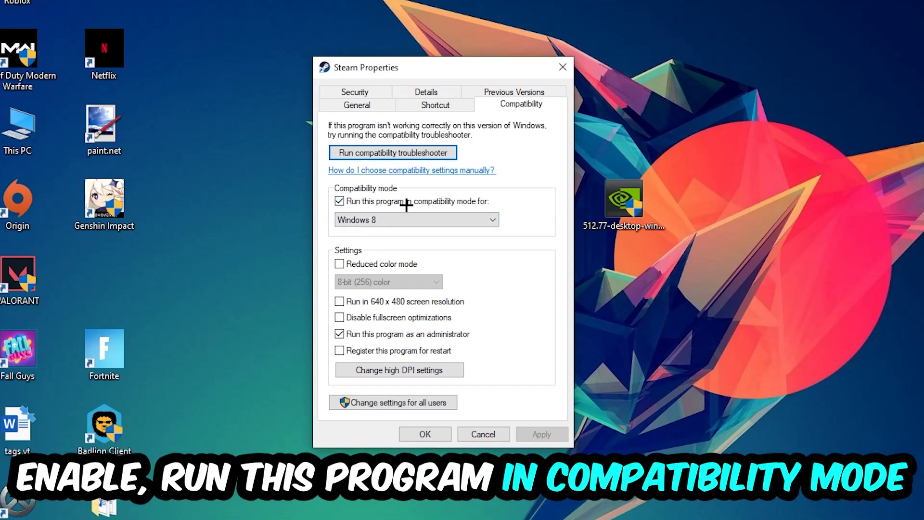
{"action": "left_click", "coordinate": [476, 217]}
{"action": "left_click", "coordinate": [525, 182]}
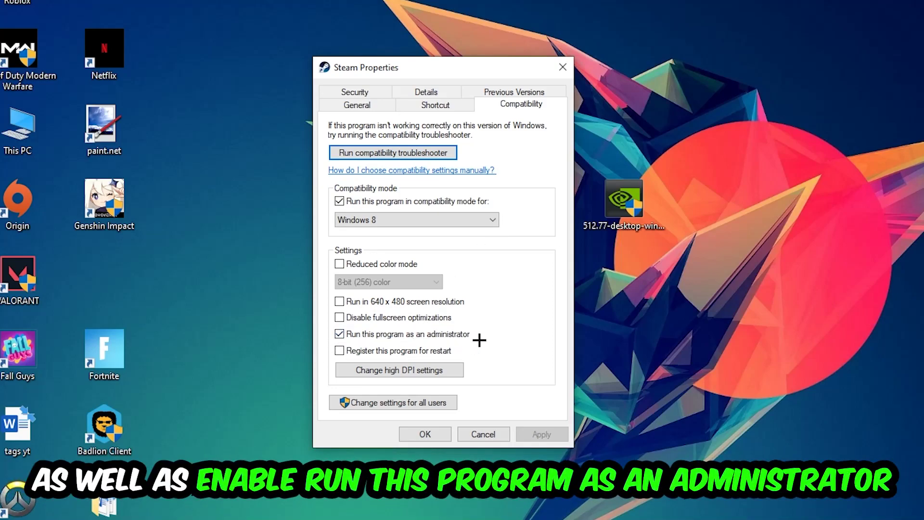
{"action": "left_click", "coordinate": [426, 434]}
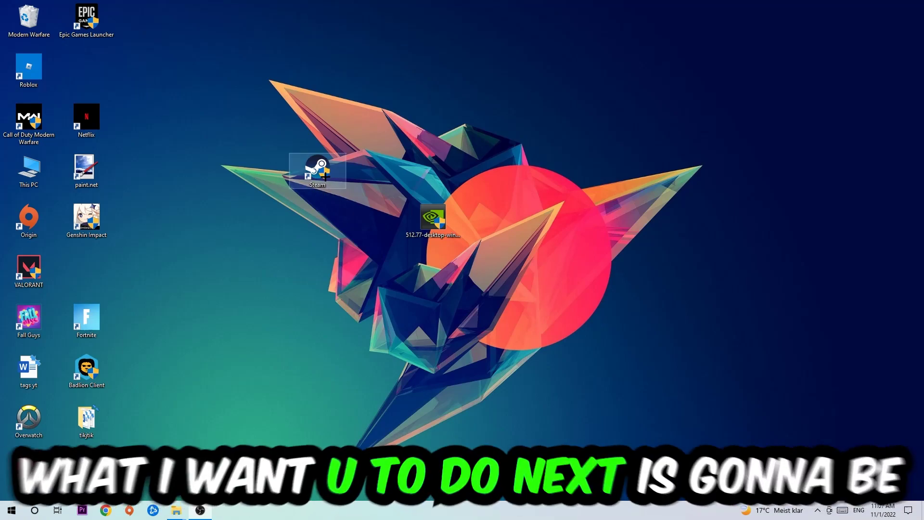
{"action": "mouse_move", "coordinate": [318, 167]}
{"action": "left_mouse_down"}
{"action": "mouse_move", "coordinate": [433, 167]}
{"action": "mouse_move", "coordinate": [318, 167]}
{"action": "left_mouse_up"}
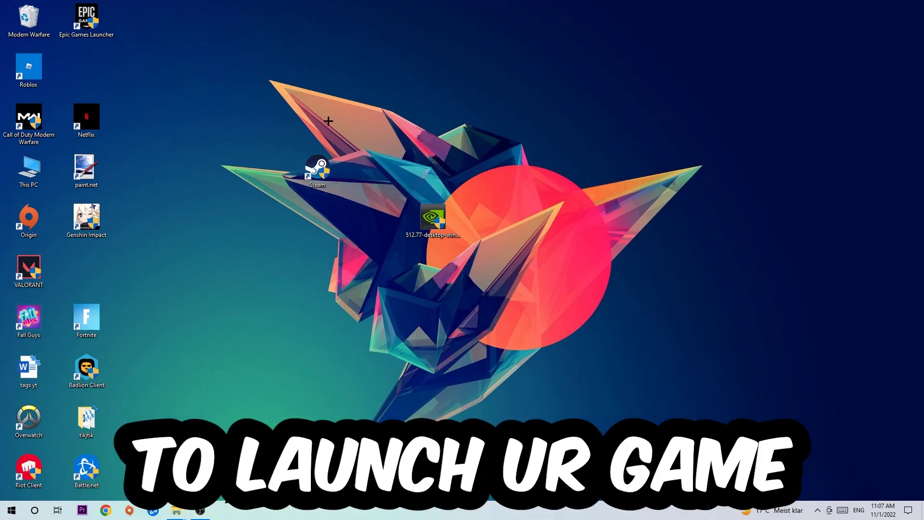